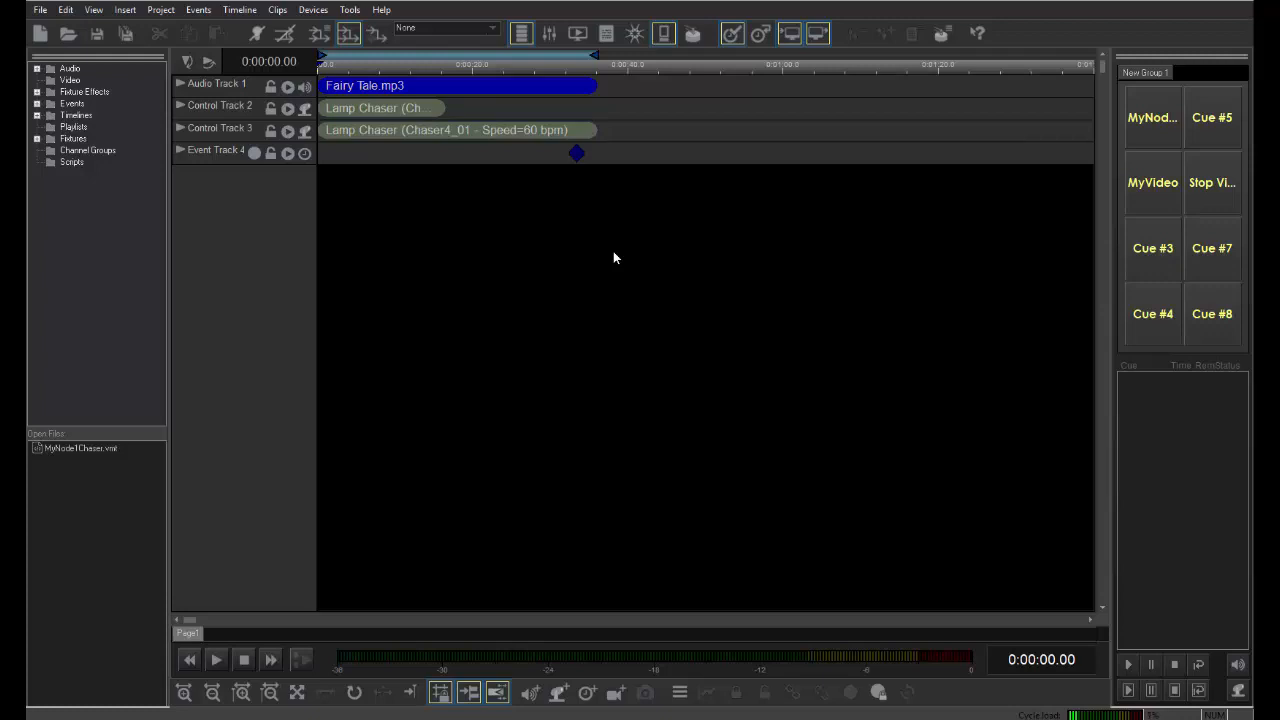
# Start a new channel route and set its input channel to Digital4 of MyNode1 on the ShowNodes Interface
pyautogui.click(313, 10)
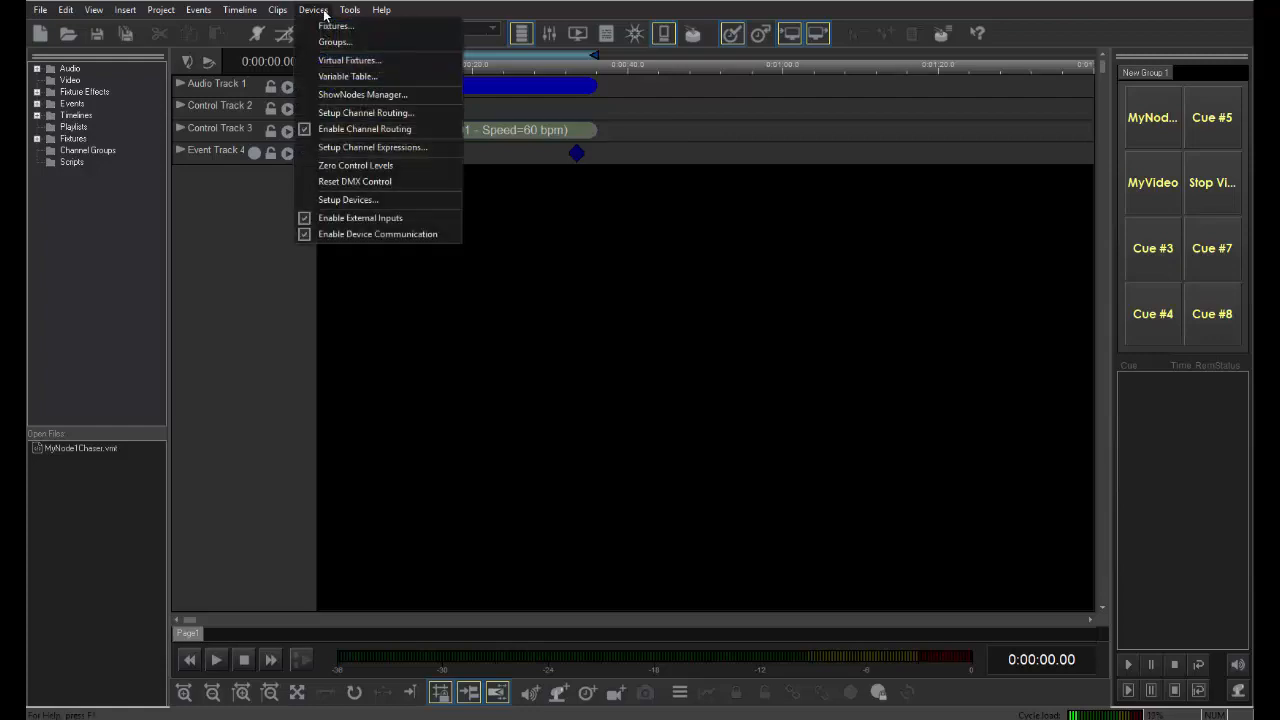
pyautogui.click(333, 112)
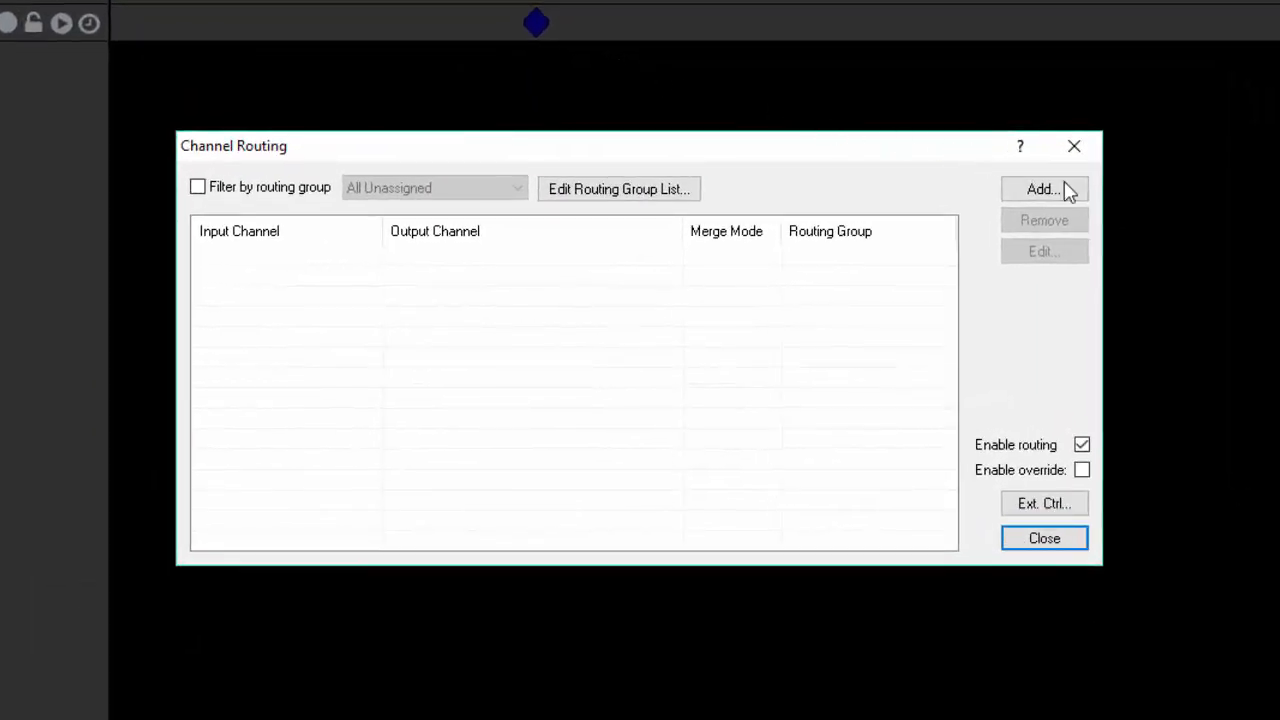
pyautogui.click(966, 229)
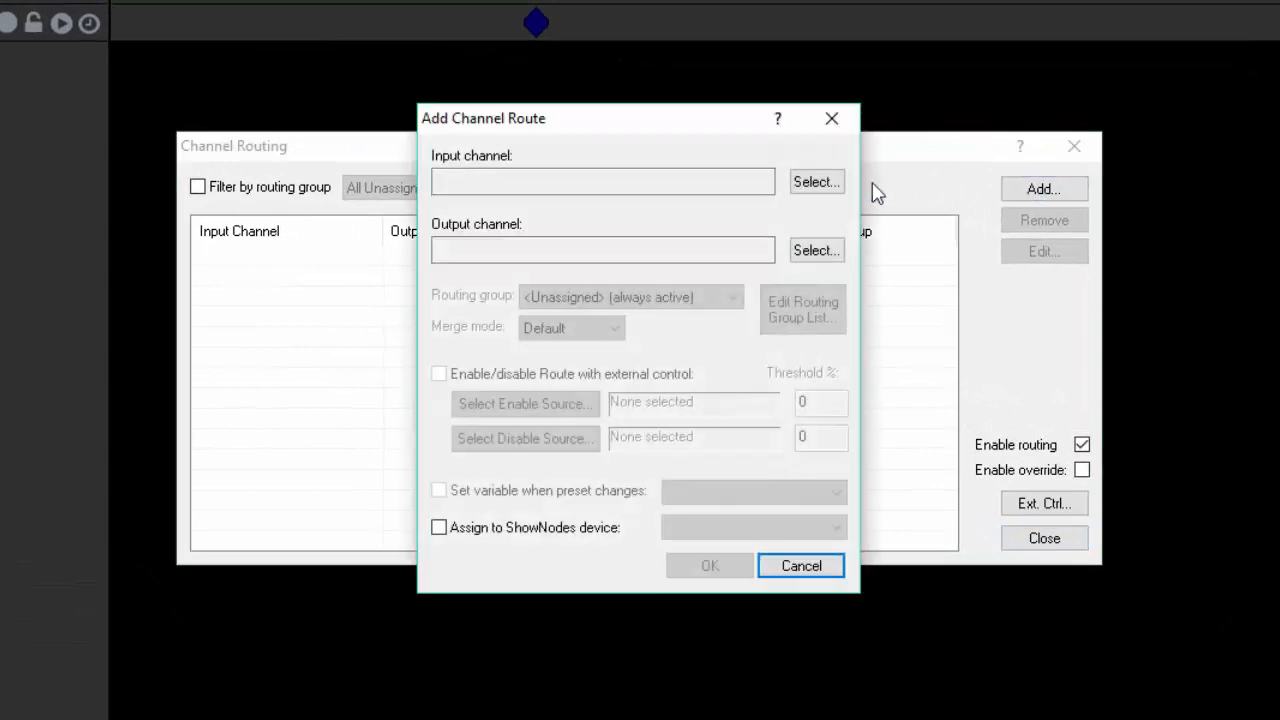
pyautogui.click(810, 188)
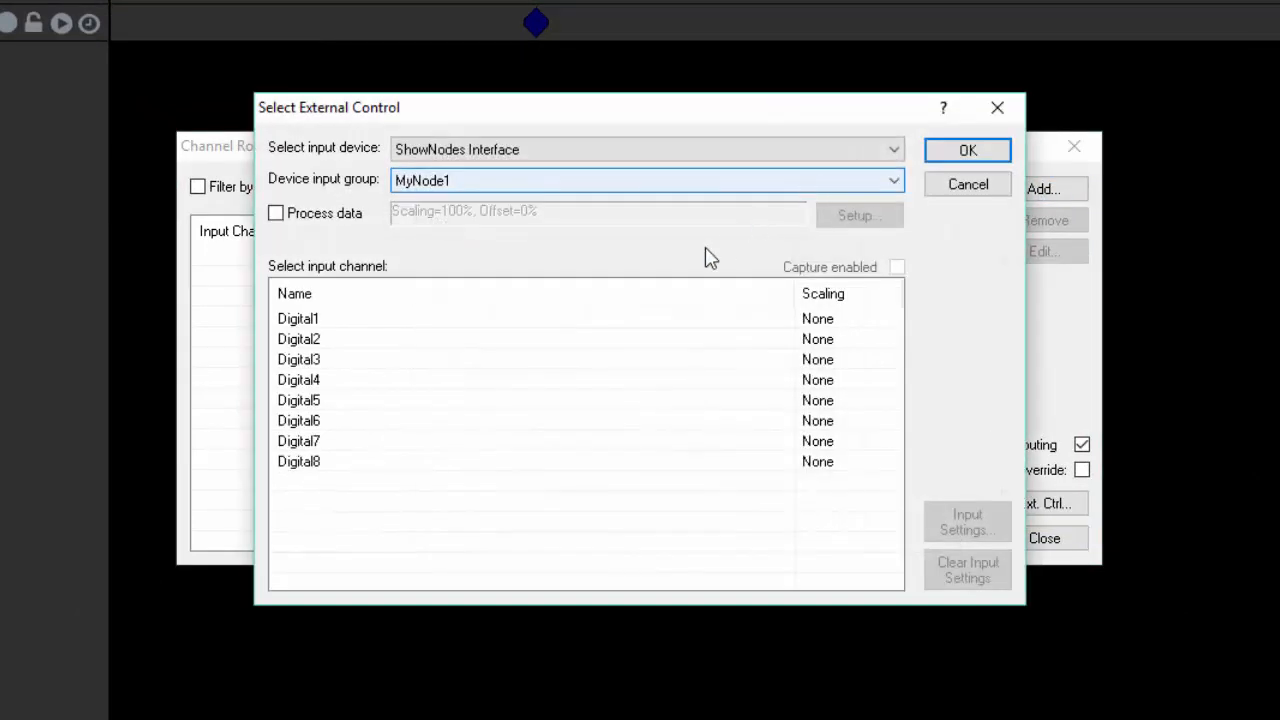
pyautogui.click(482, 382)
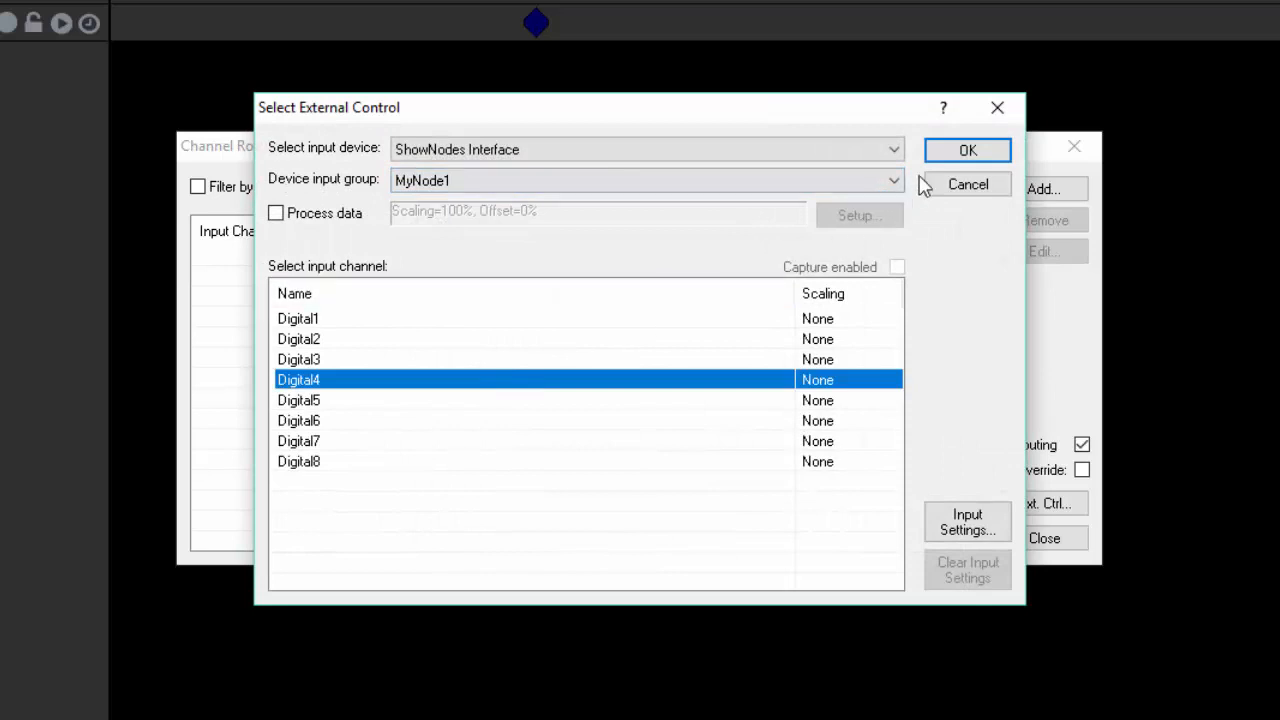
pyautogui.click(966, 152)
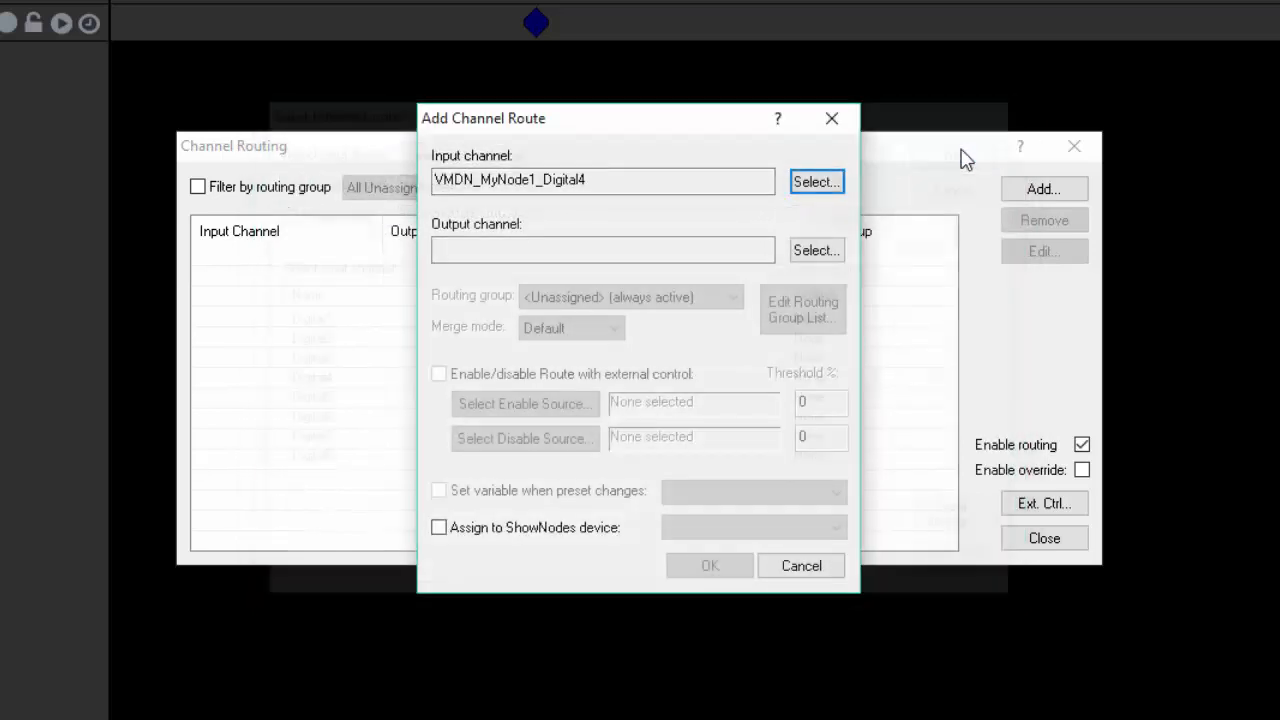
# Set the route's output channel to Digital1 of the MyNode2 fixture, save the route and close the channel routing setup
pyautogui.click(816, 250)
pyautogui.click(468, 190)
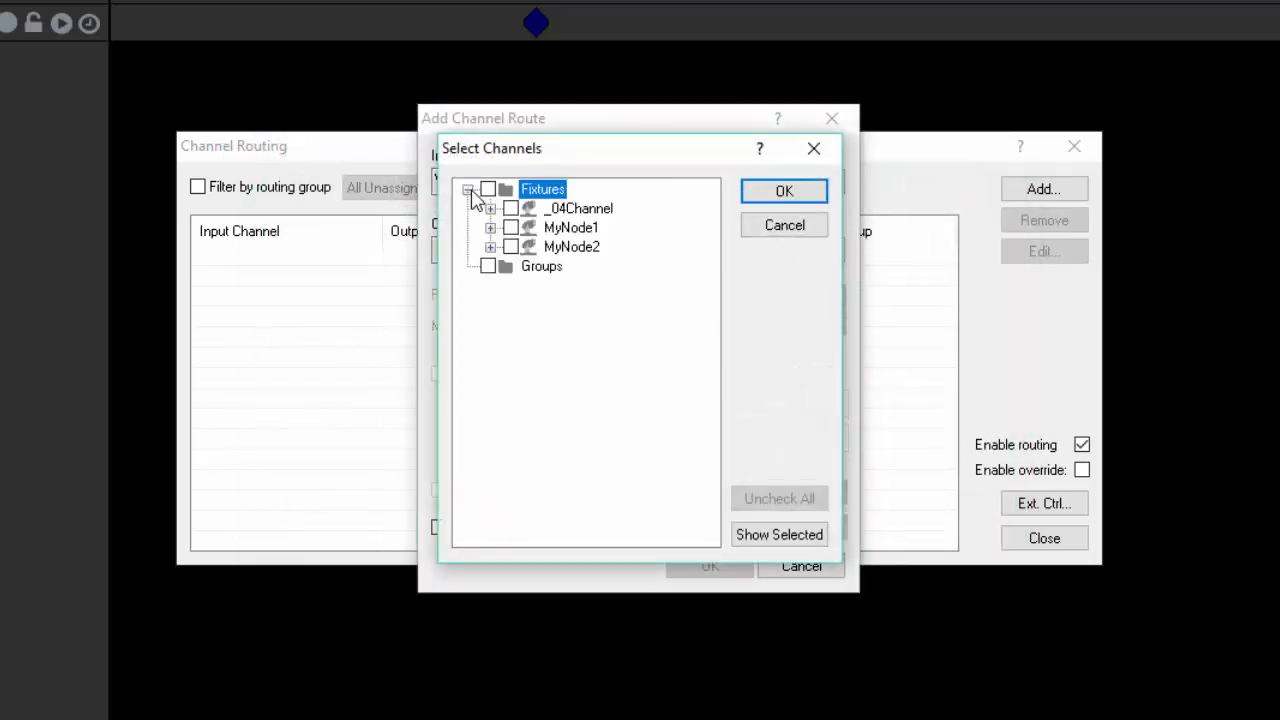
pyautogui.click(490, 247)
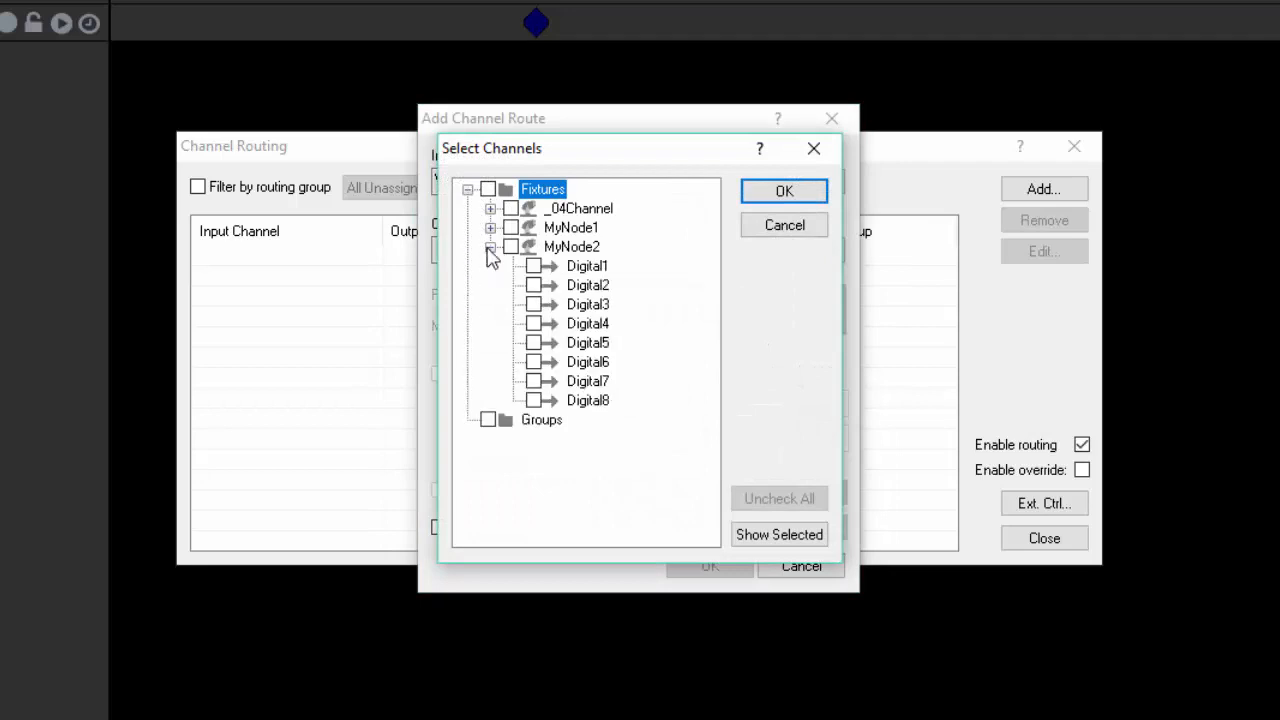
pyautogui.click(541, 267)
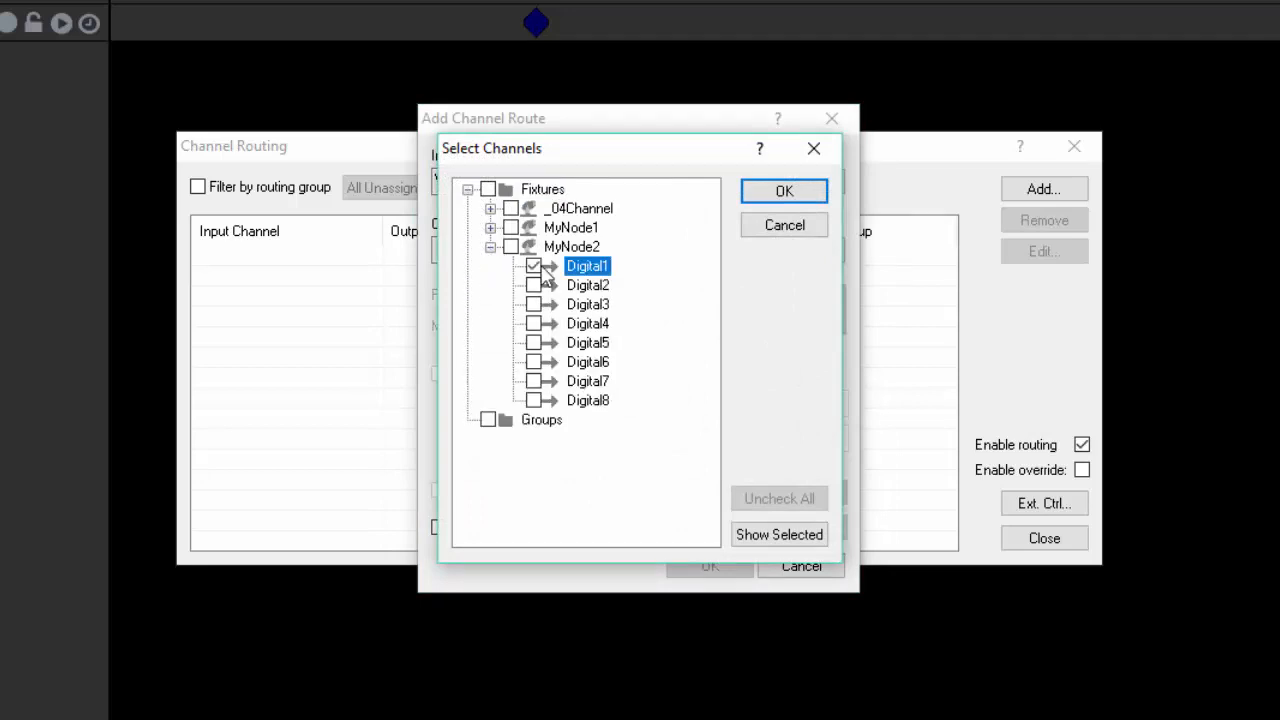
pyautogui.click(803, 191)
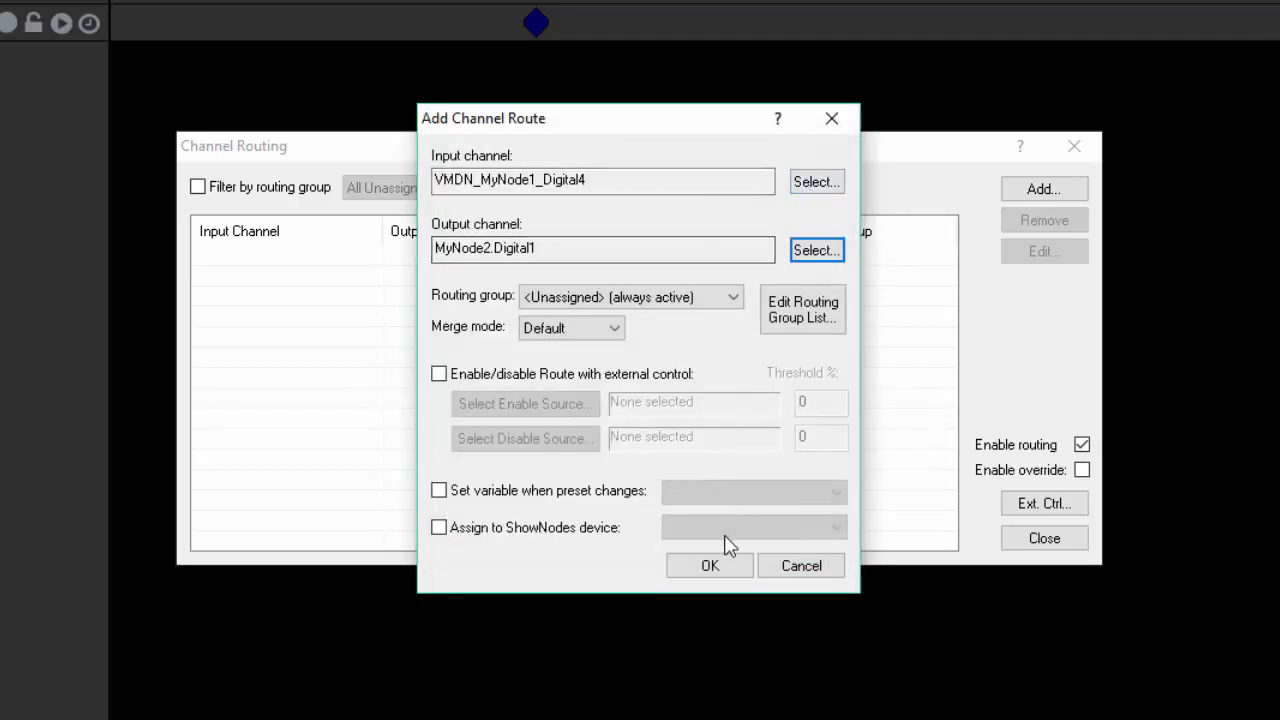
pyautogui.click(712, 565)
pyautogui.click(1043, 538)
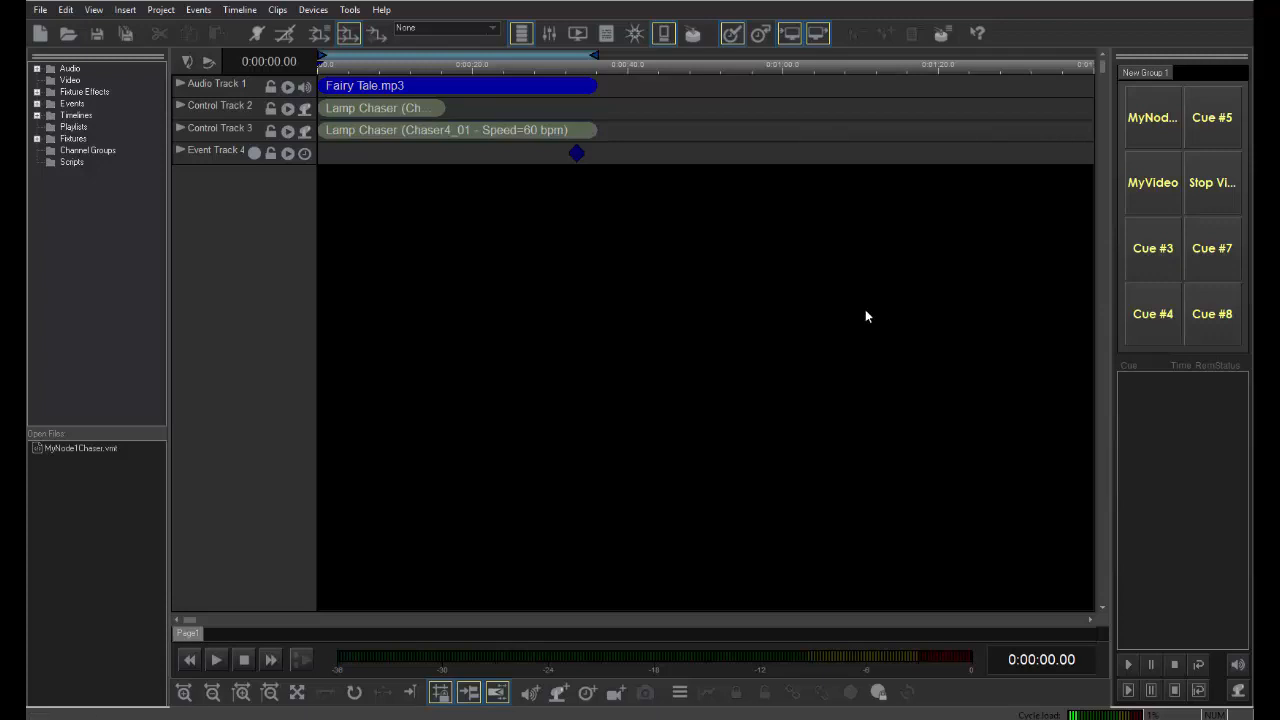
# Examine the input and output channel levels of MyNode1 and MyNode2 in the ShowNodes Manager
pyautogui.click(314, 10)
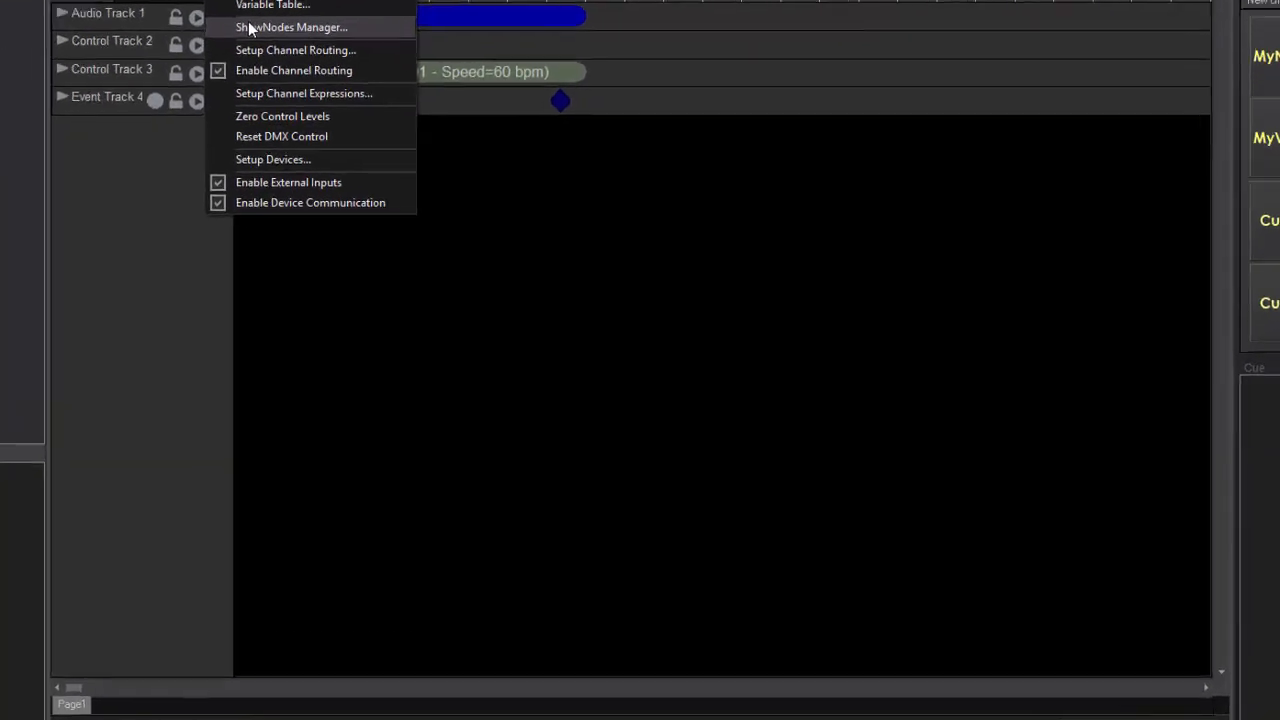
pyautogui.click(250, 28)
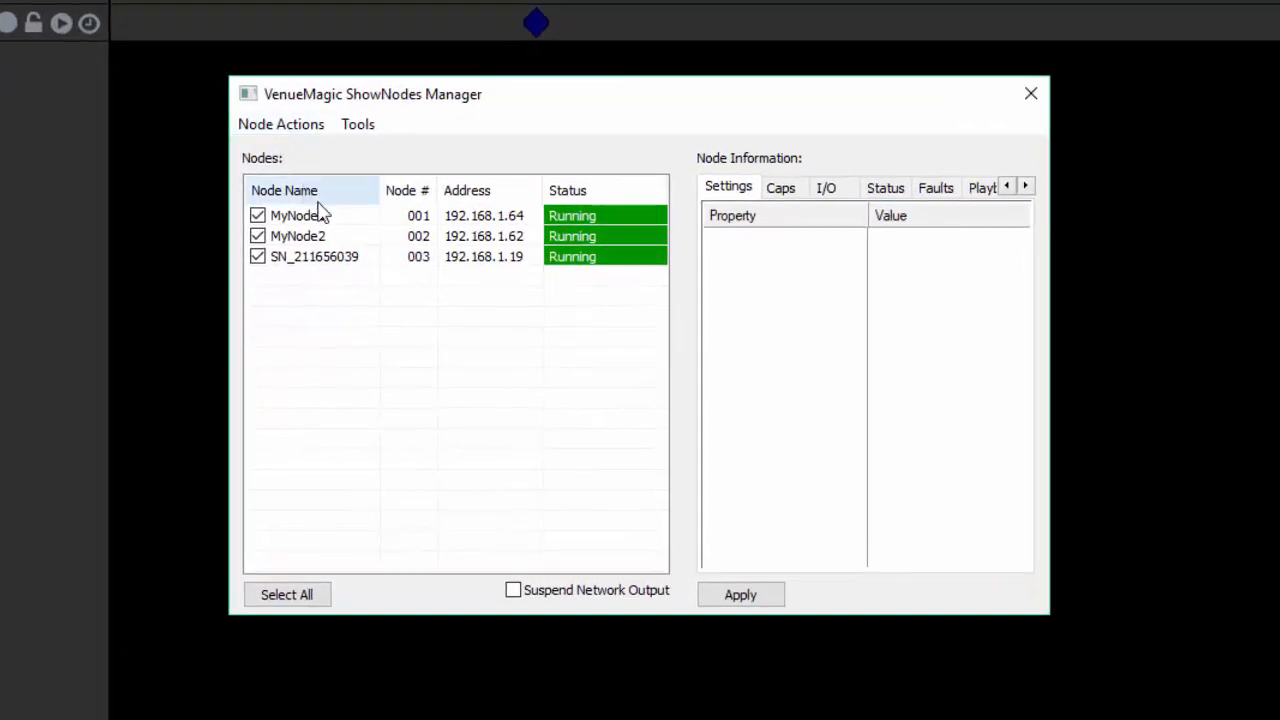
pyautogui.click(322, 222)
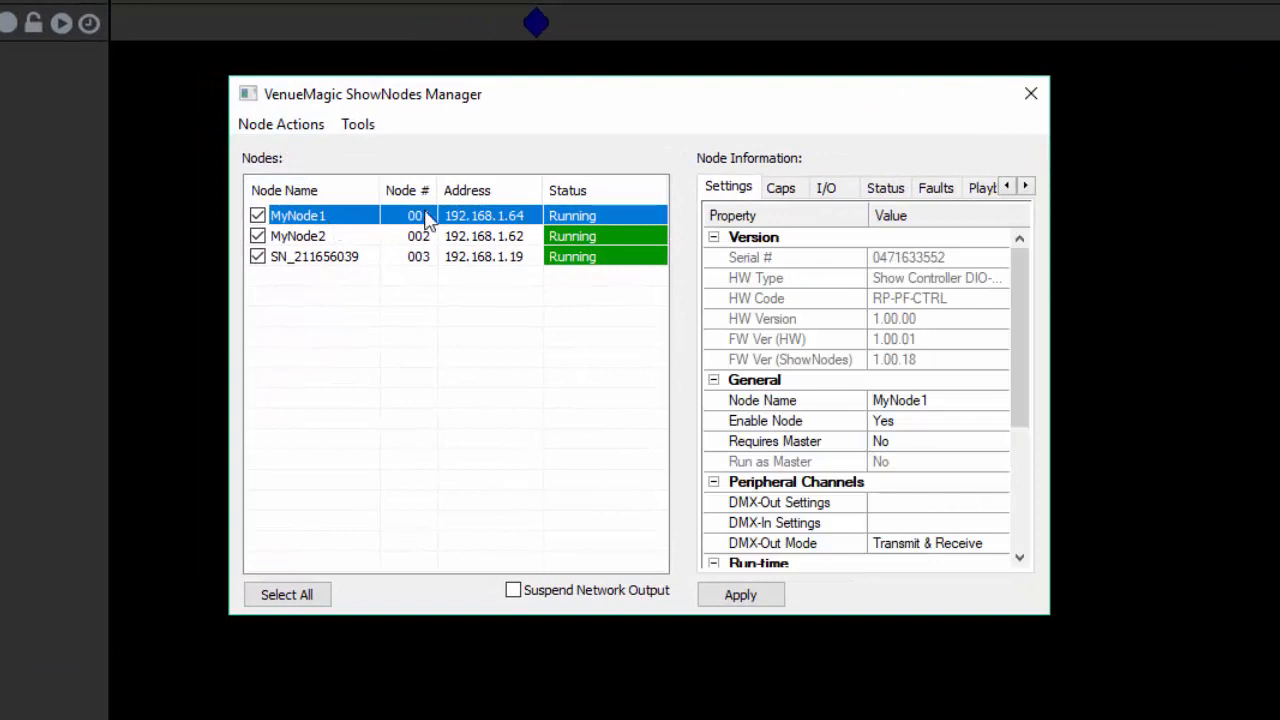
pyautogui.click(828, 190)
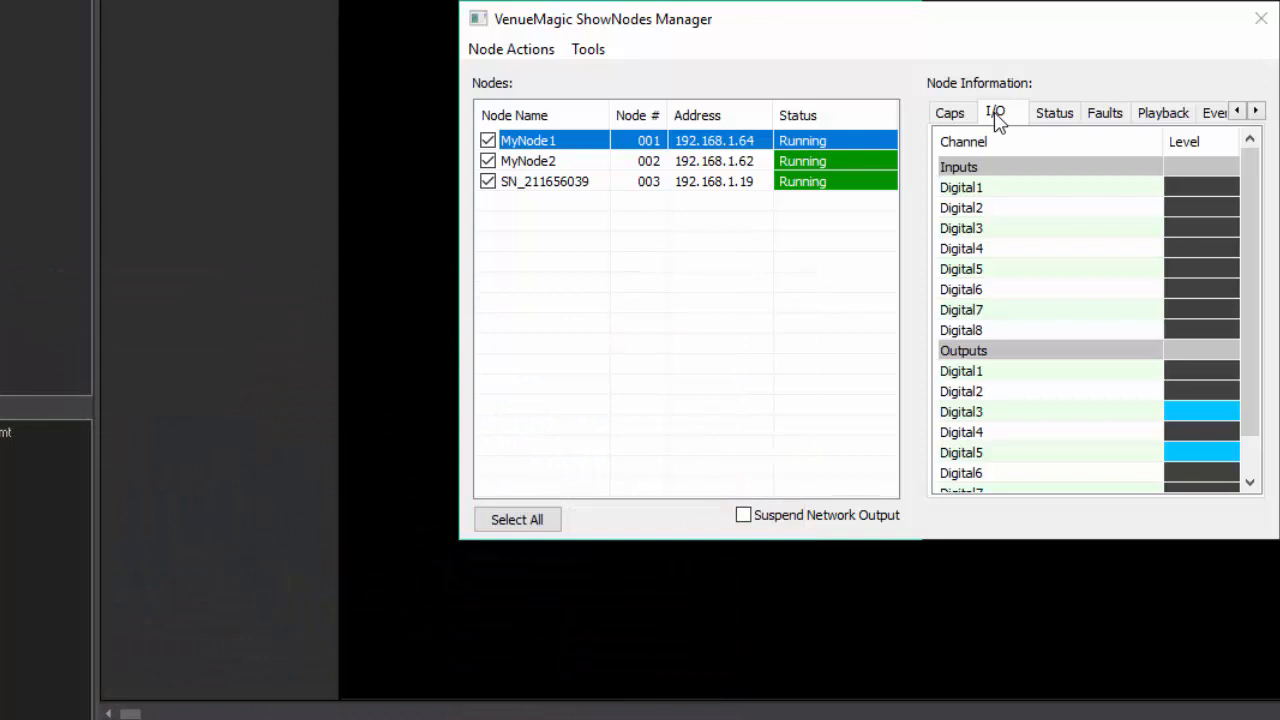
pyautogui.click(995, 118)
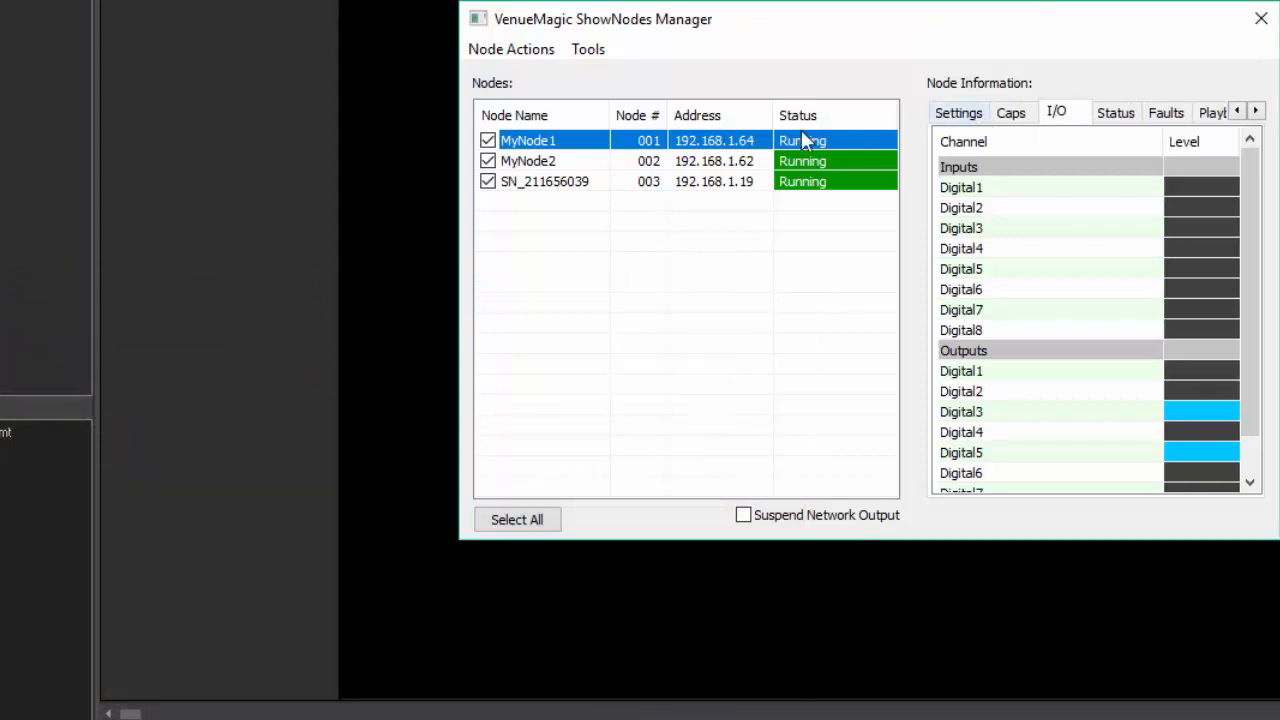
pyautogui.click(712, 164)
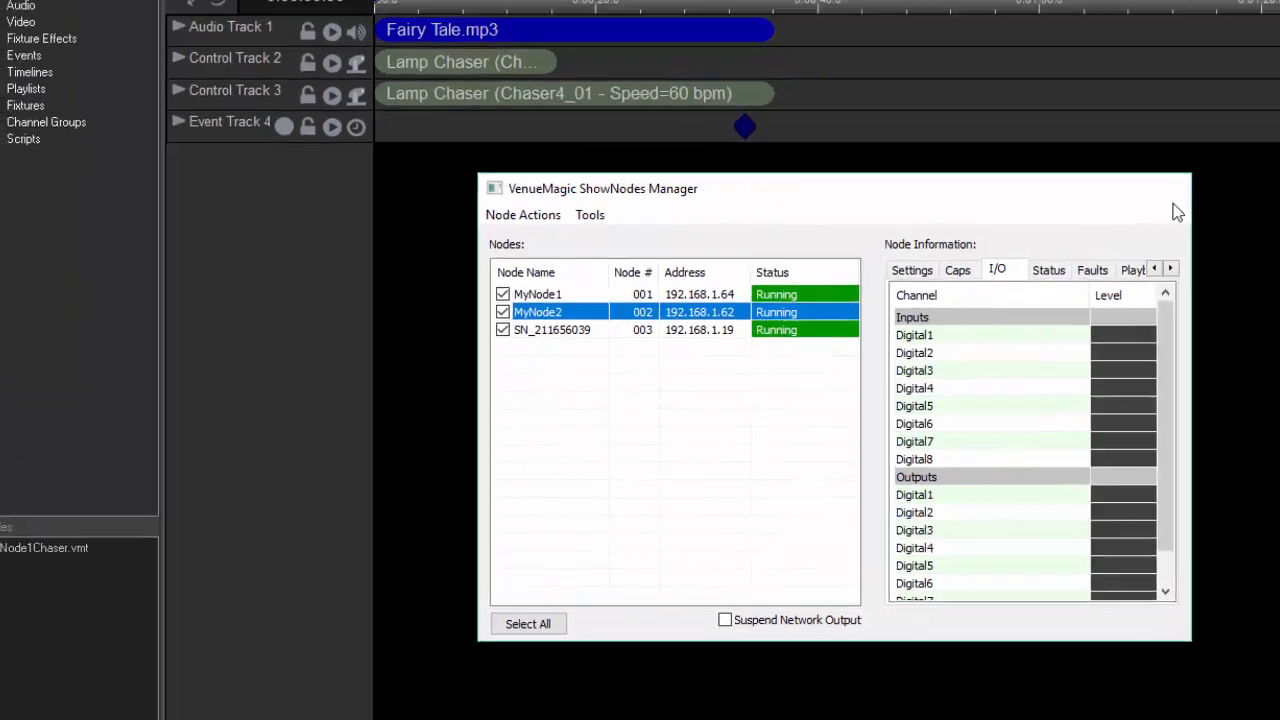
pyautogui.click(1261, 18)
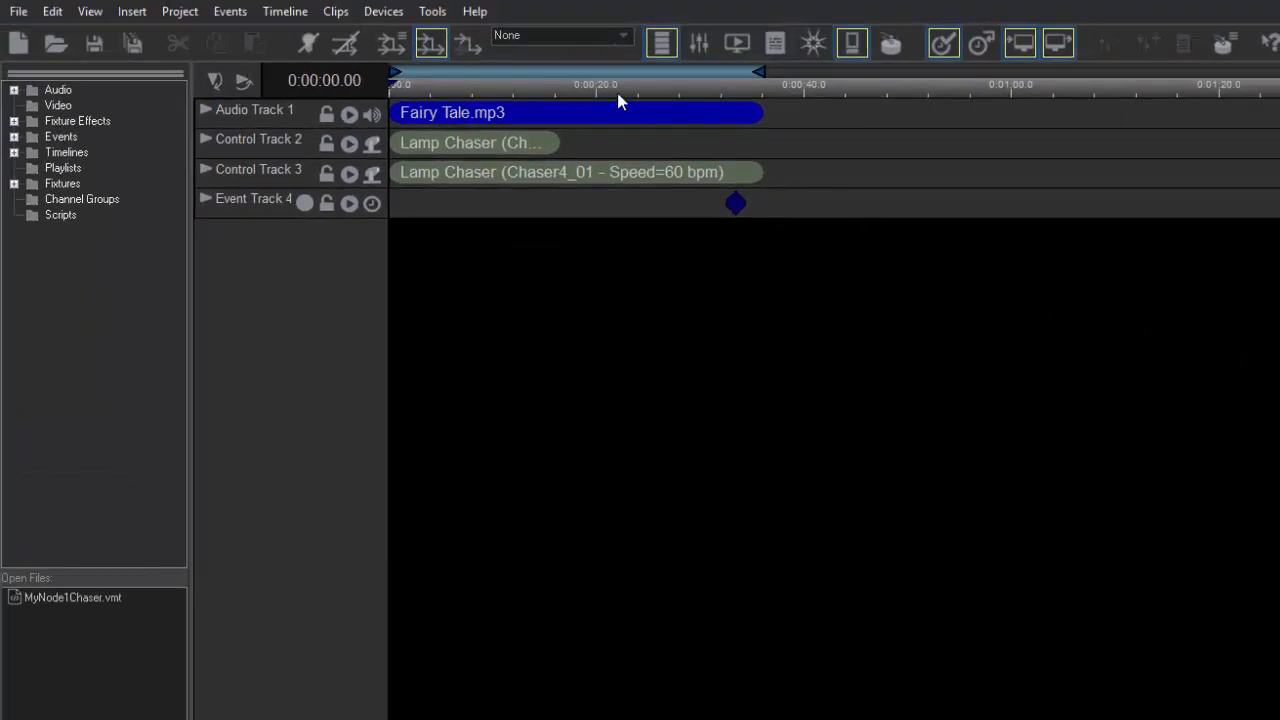
# Assign the existing channel route to the ShowNodes device MyNode1 and close the channel routing setup
pyautogui.click(398, 12)
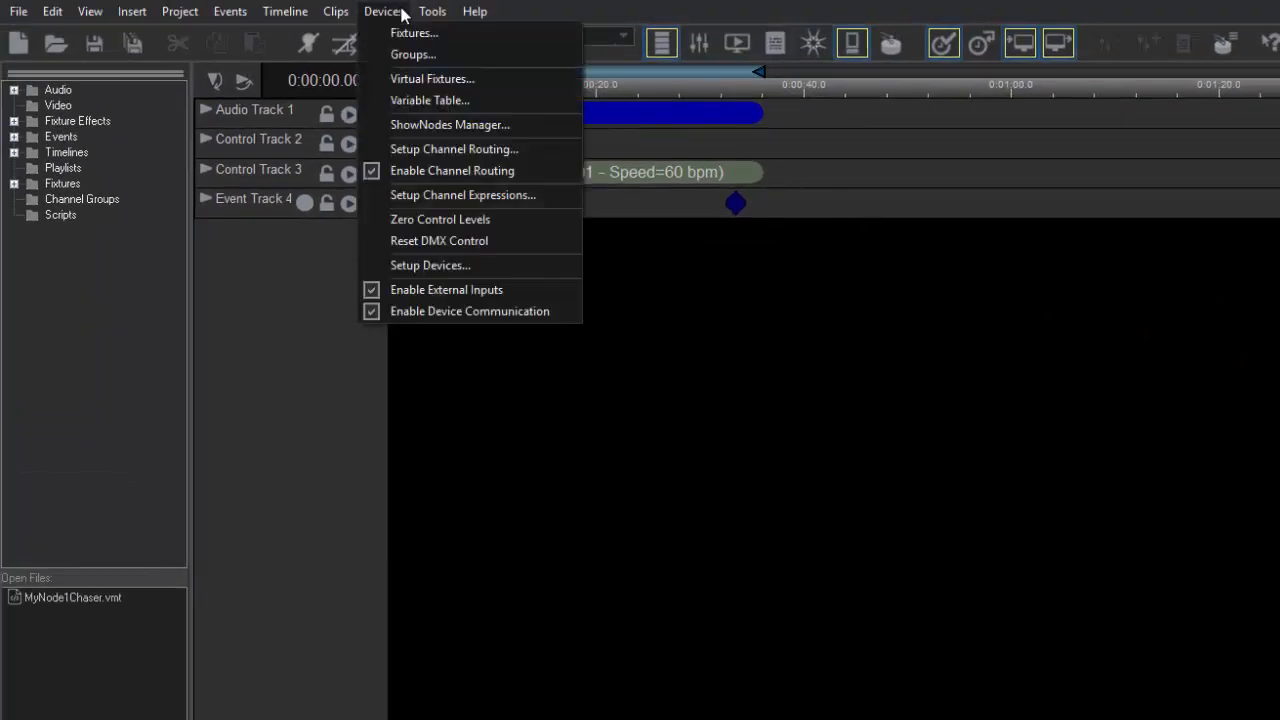
pyautogui.click(426, 149)
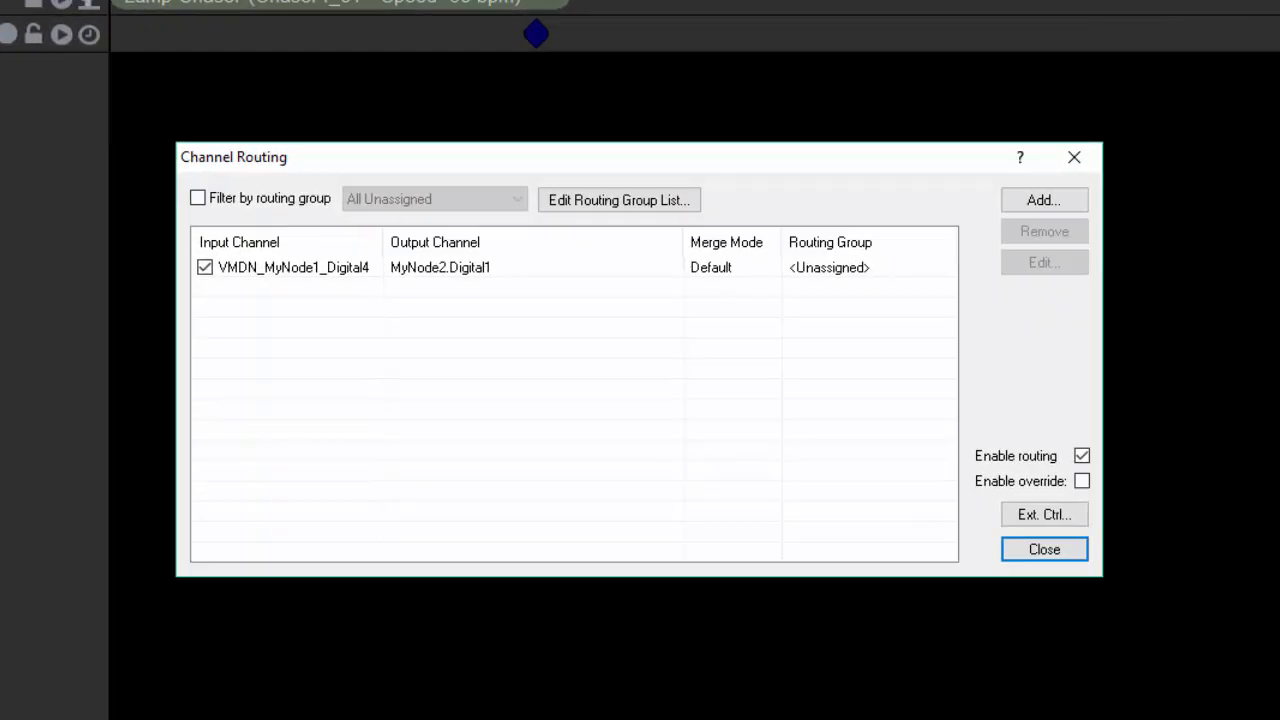
pyautogui.doubleClick(523, 267)
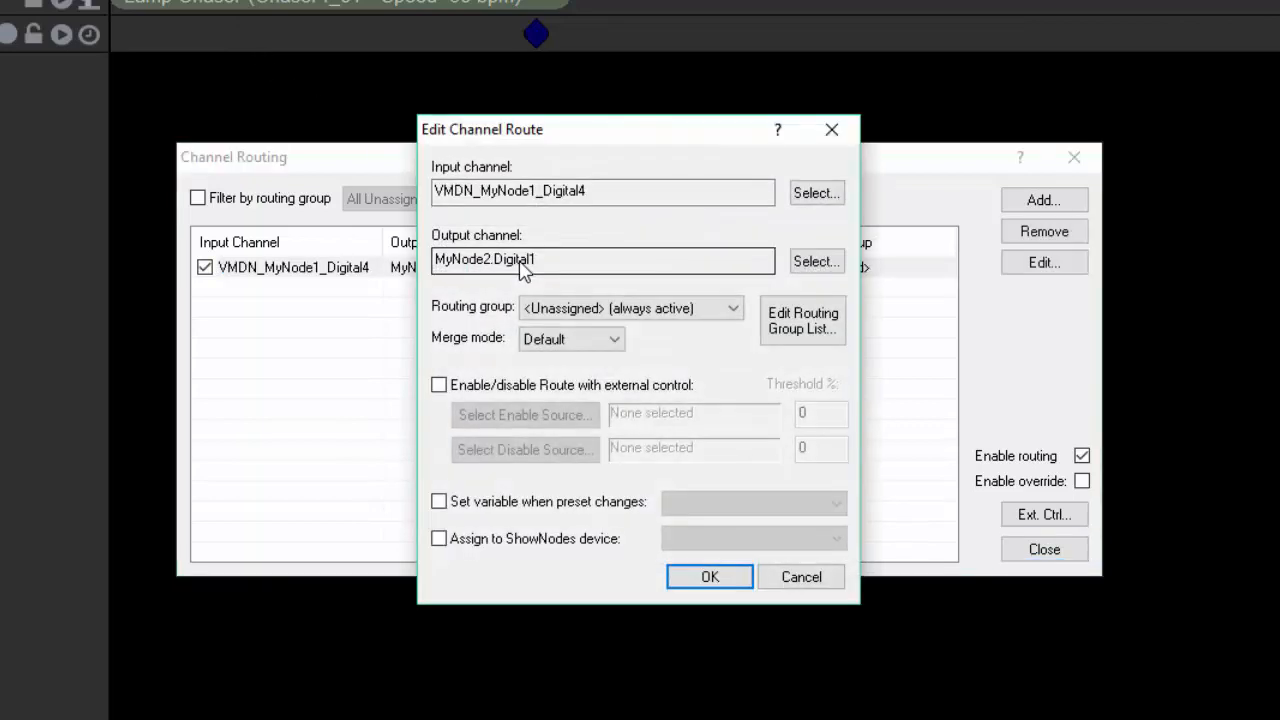
pyautogui.click(441, 541)
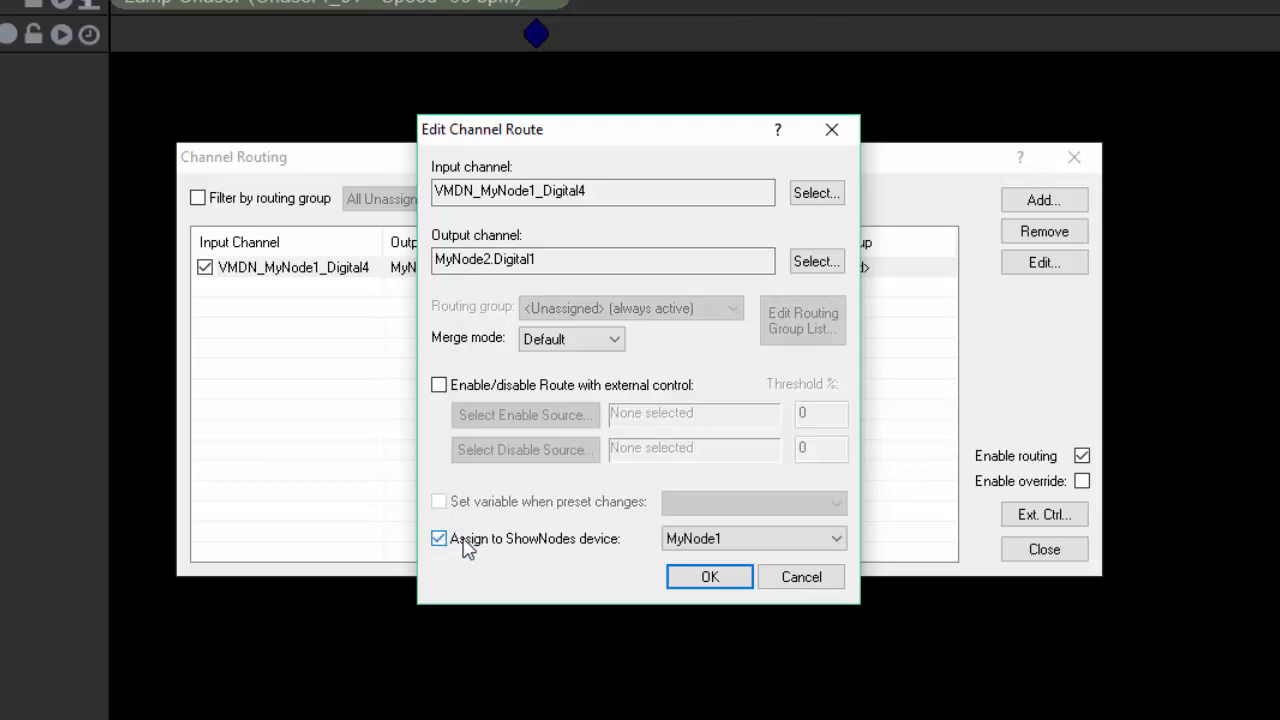
pyautogui.click(680, 538)
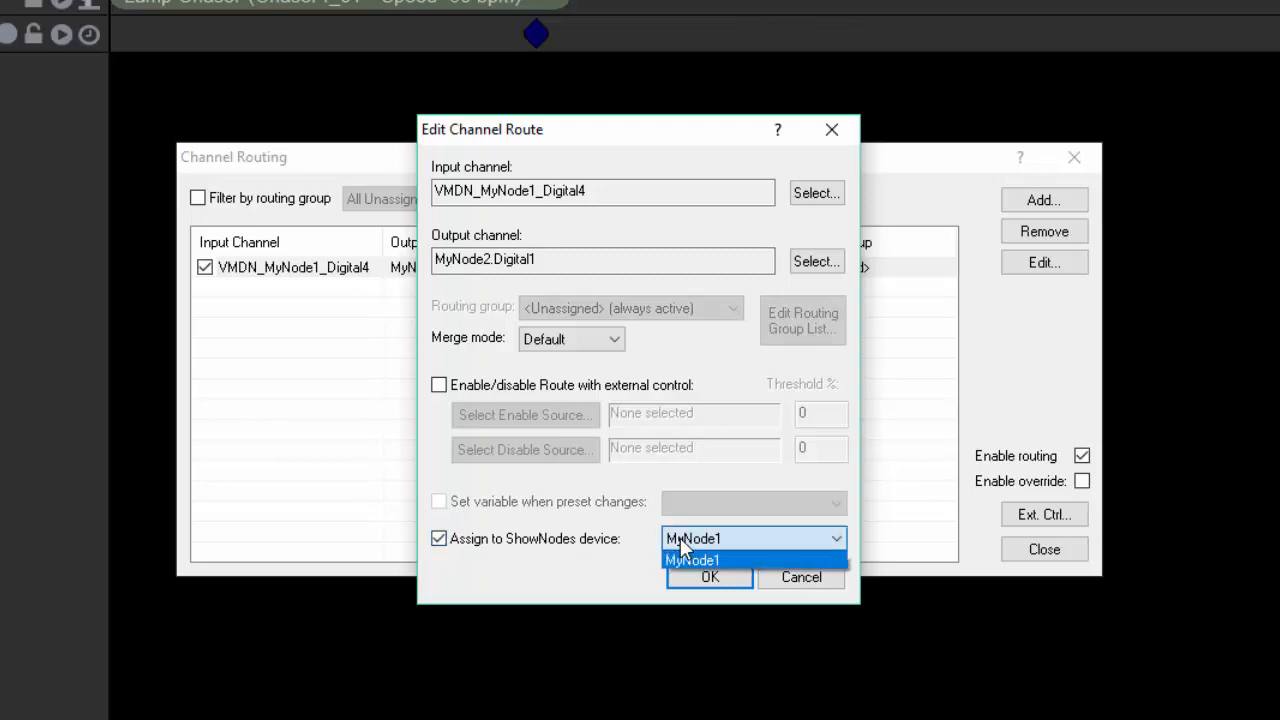
pyautogui.click(752, 535)
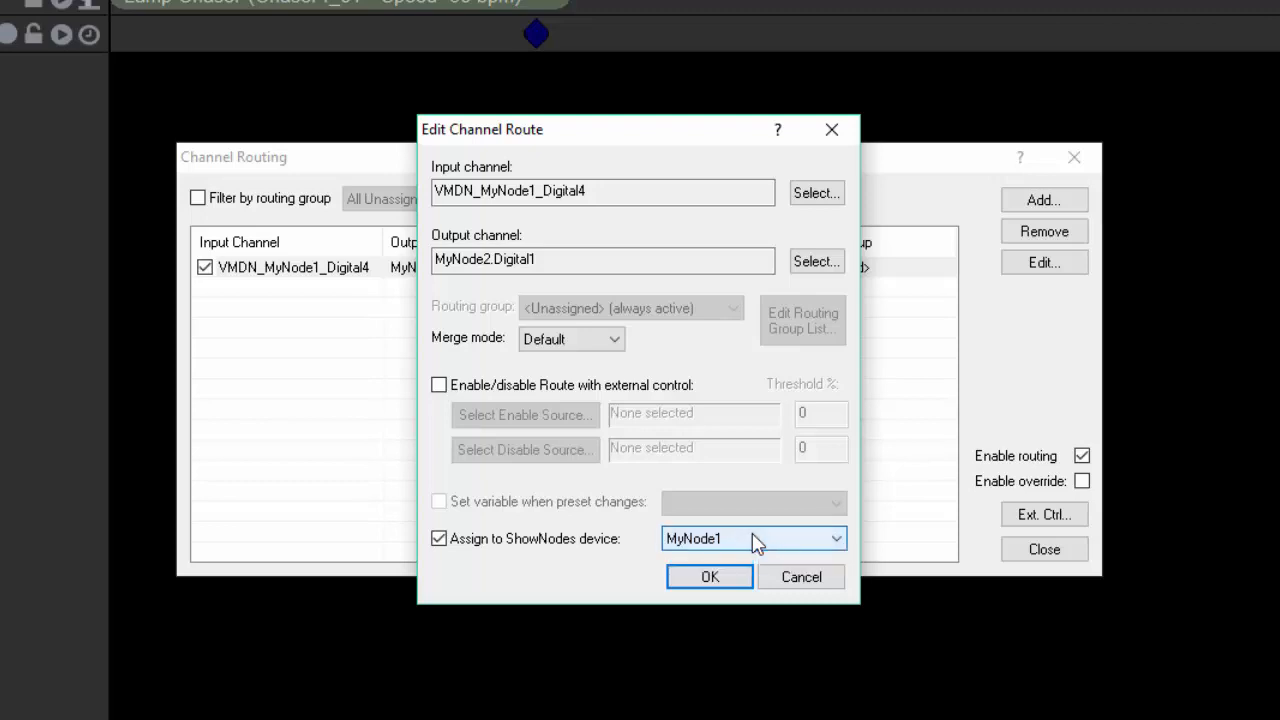
pyautogui.click(710, 577)
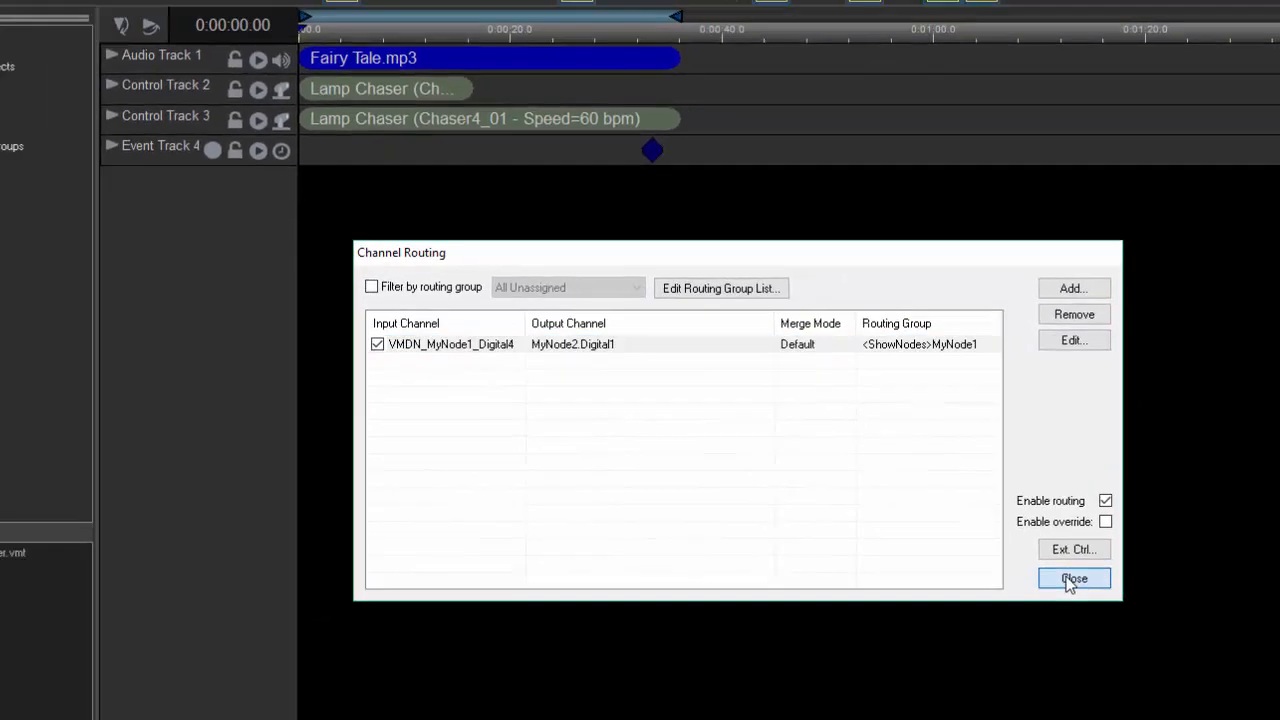
pyautogui.click(1070, 580)
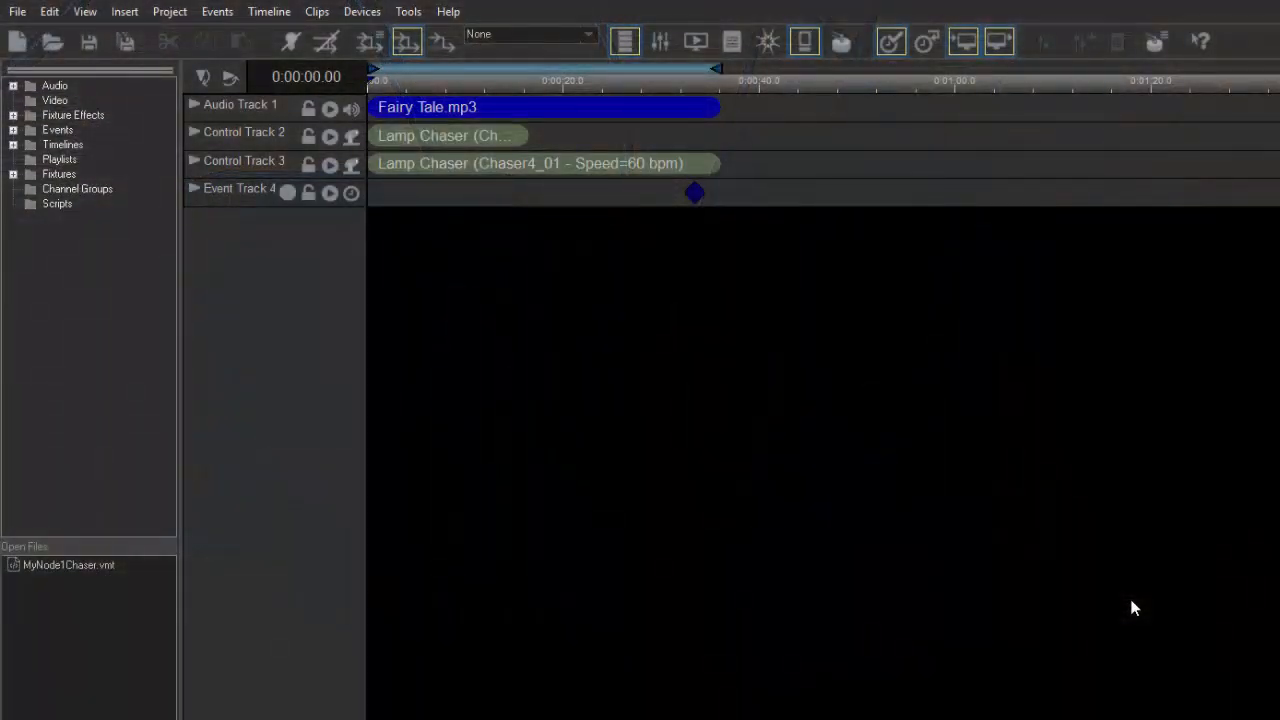
# Build and upload the project files to MyNode1 only from the ShowNodes Manager
pyautogui.click(362, 11)
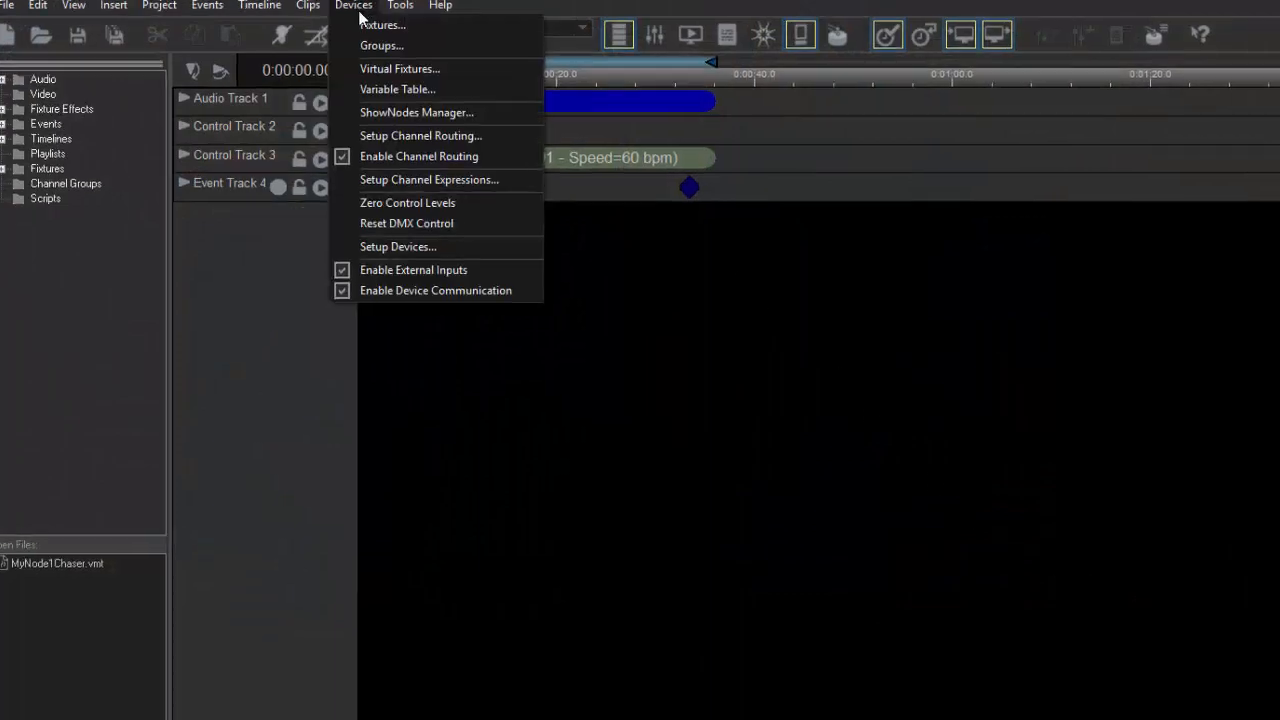
pyautogui.click(274, 24)
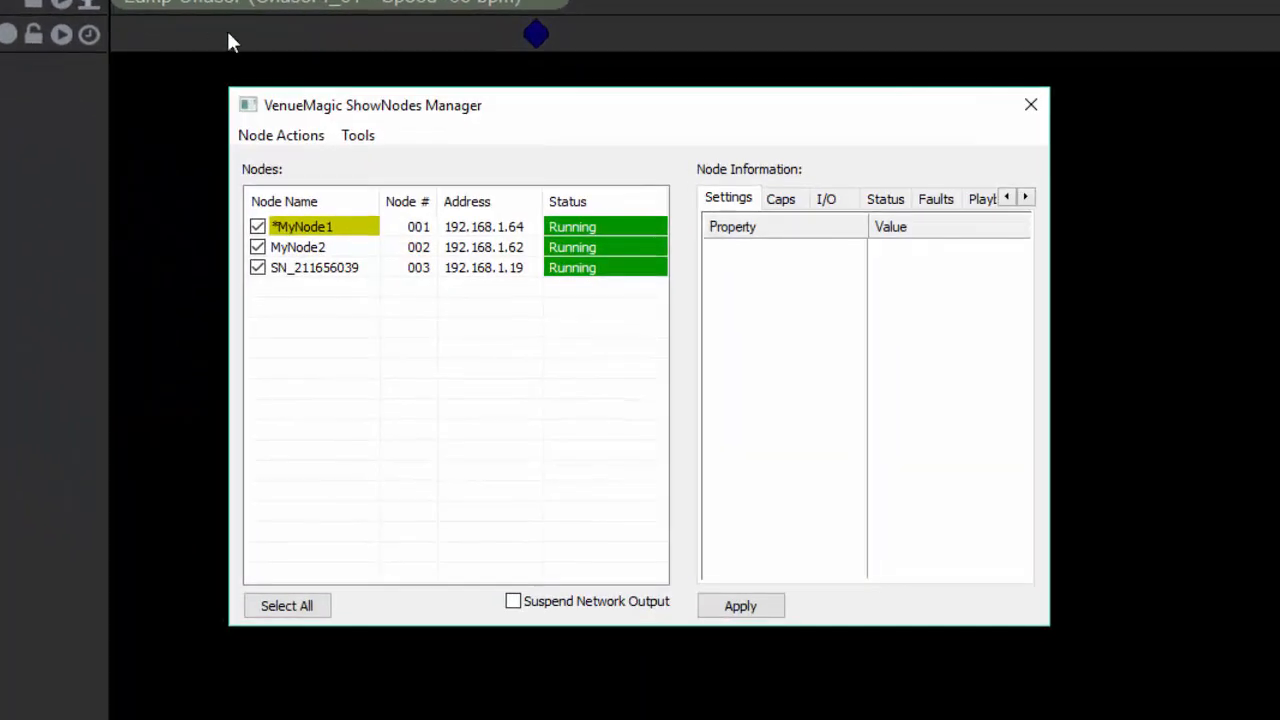
pyautogui.rightClick(429, 229)
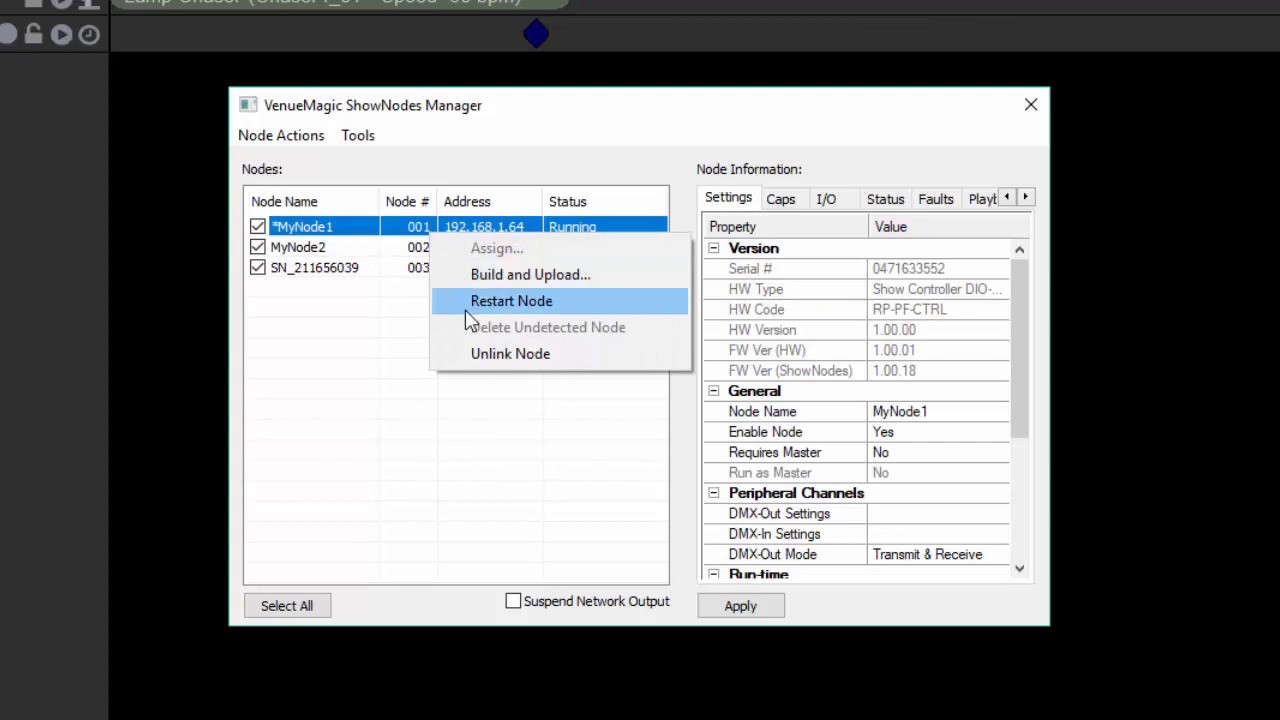
pyautogui.click(480, 275)
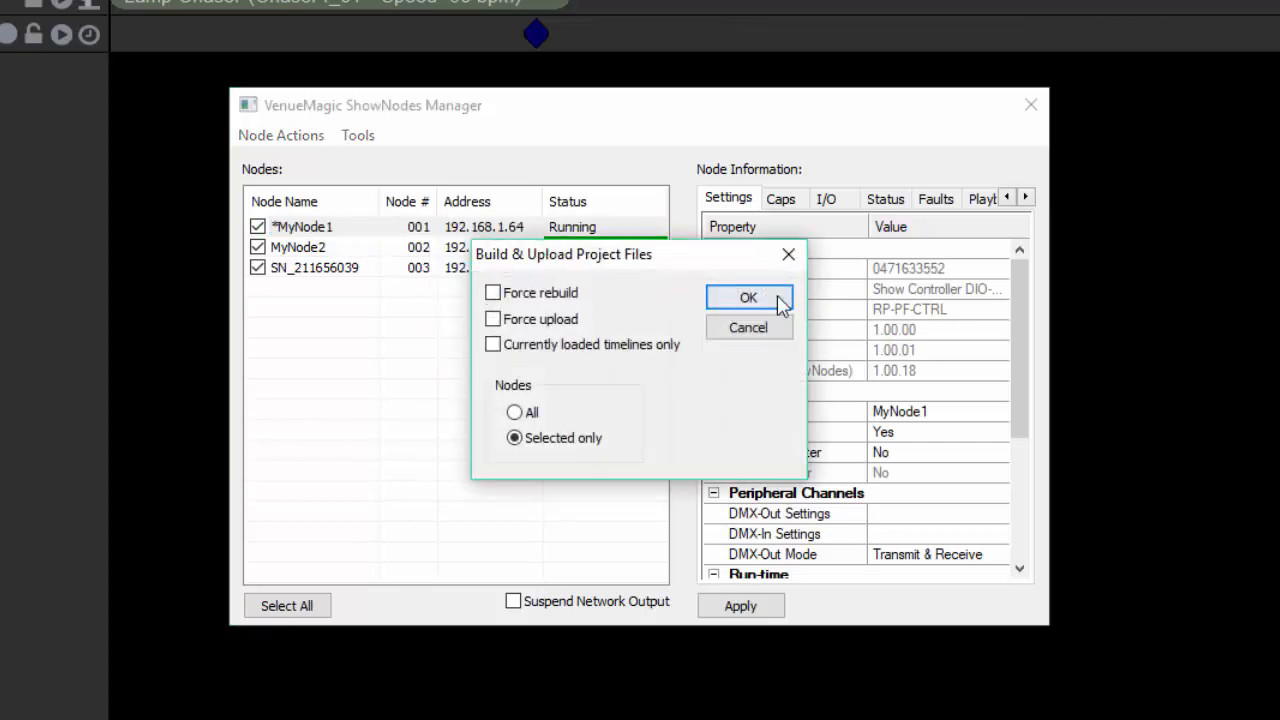
pyautogui.click(781, 305)
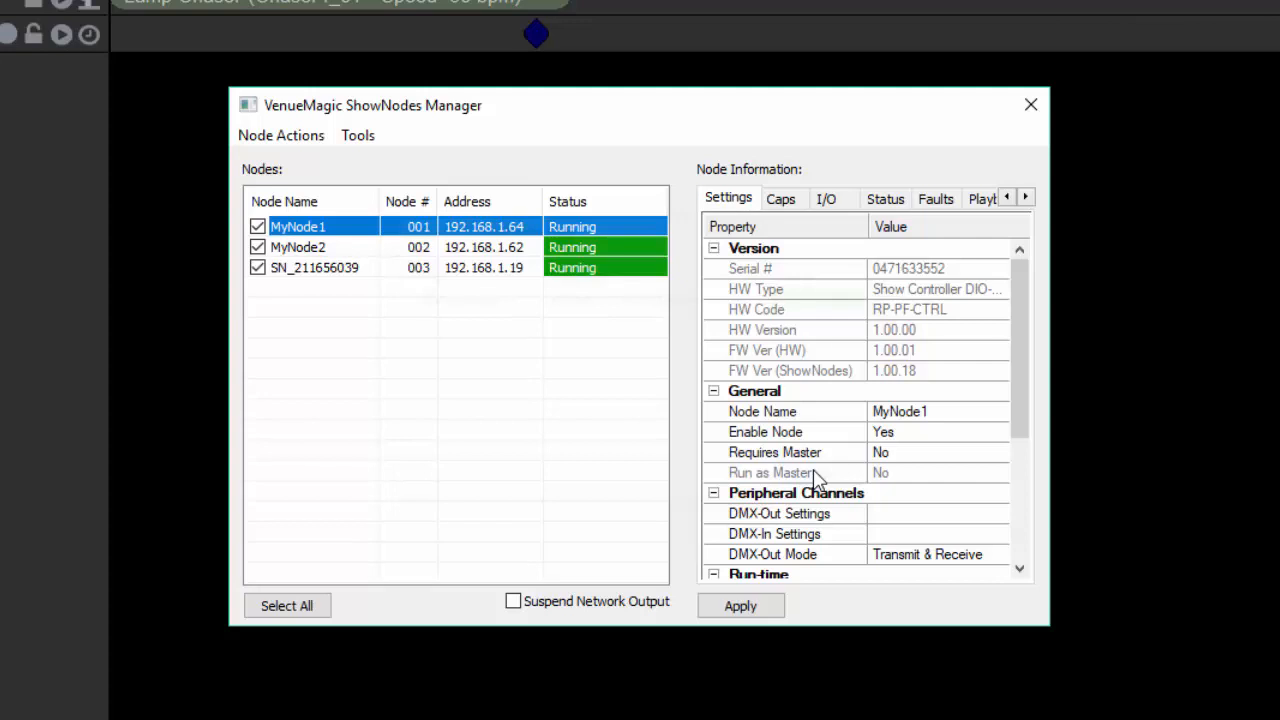
# Uncheck MyNode1 in the ShowNodes Manager's node list, and switch channel routing off and back on
pyautogui.click(258, 228)
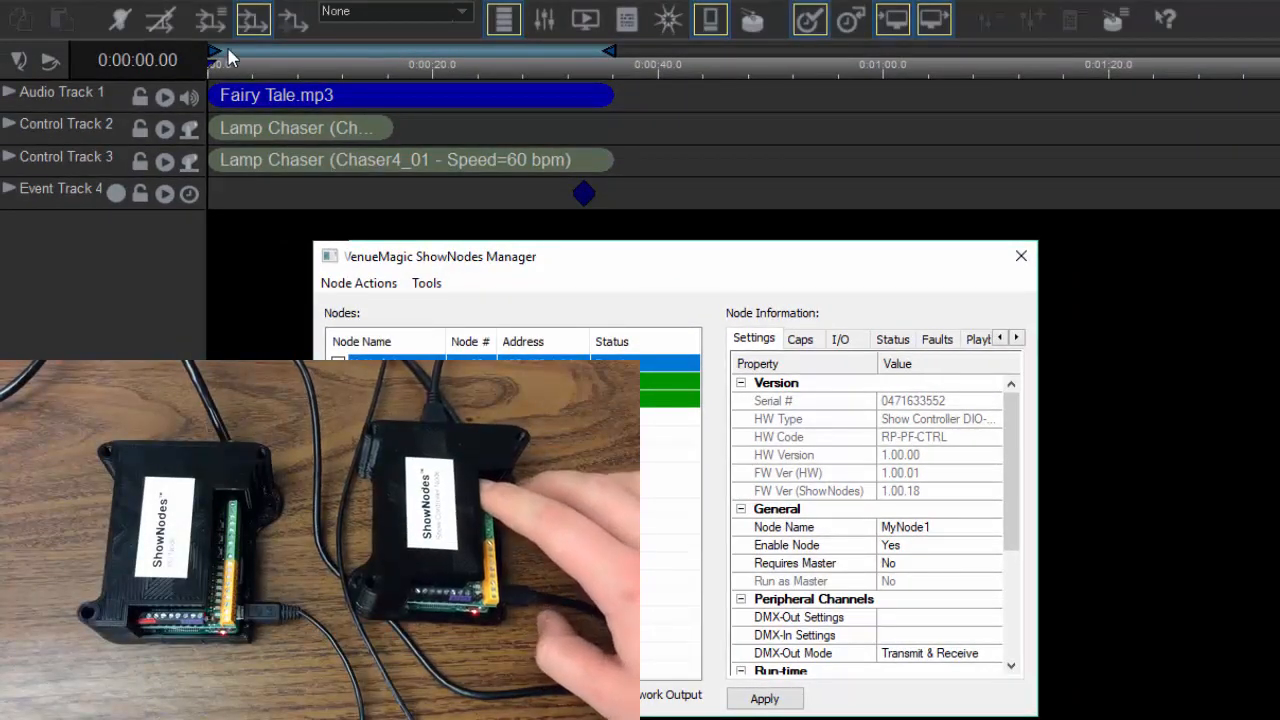
pyautogui.click(251, 21)
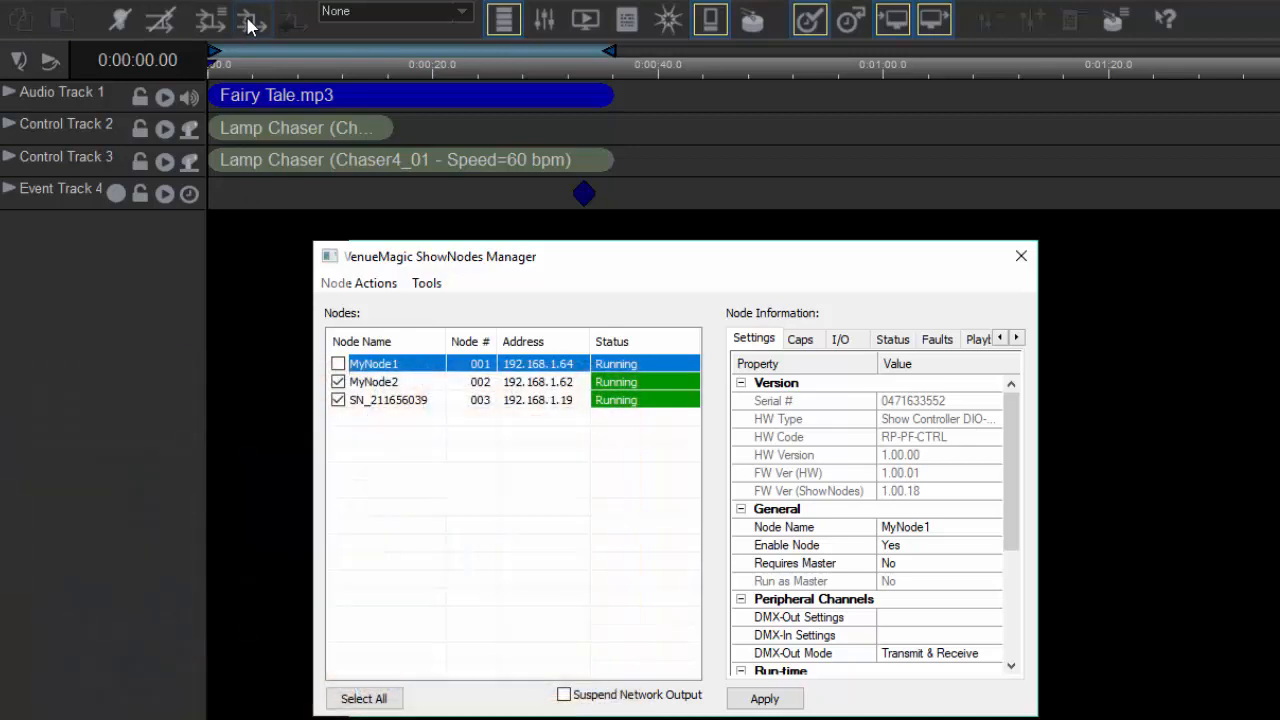
pyautogui.click(250, 22)
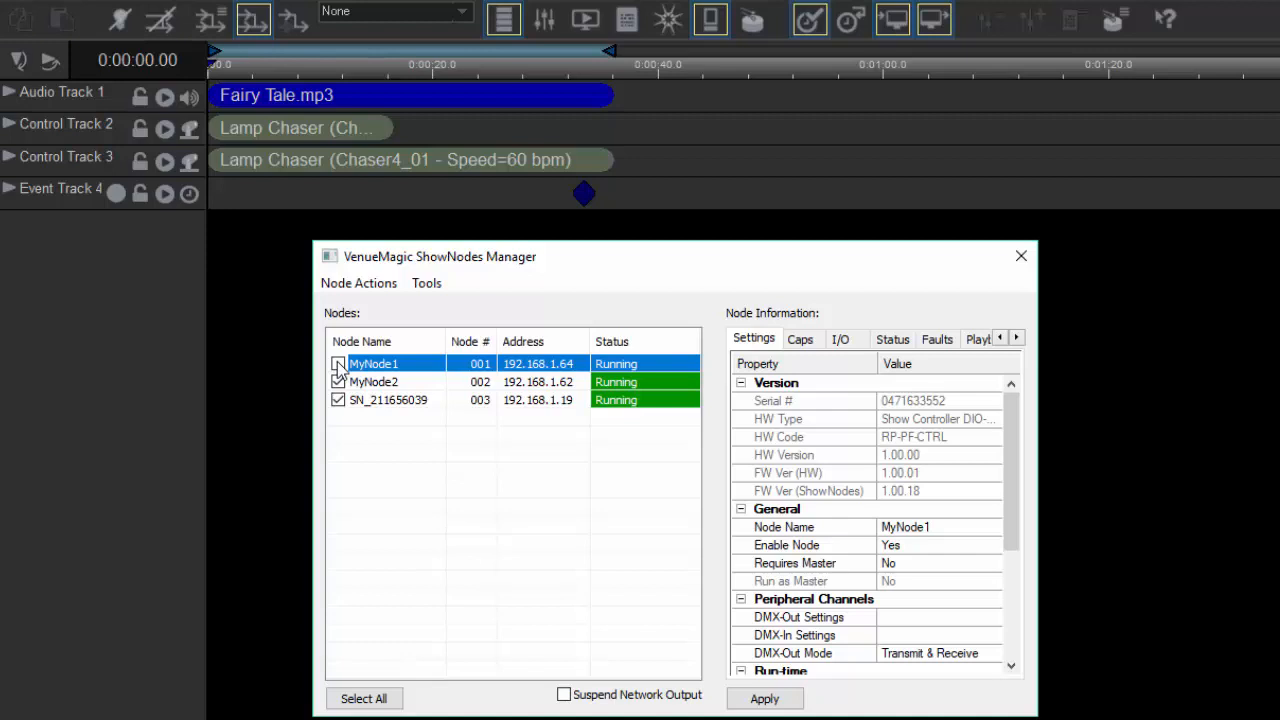